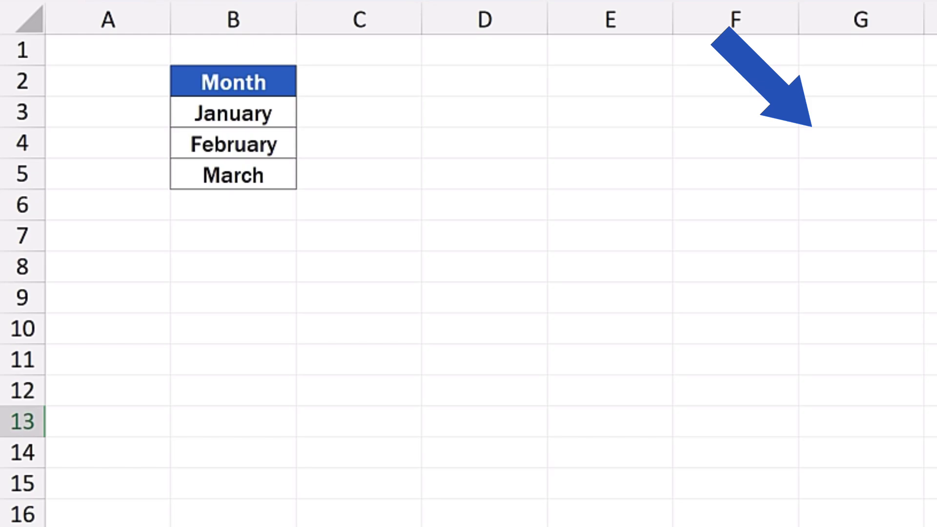
- Copy the Month list in B2:B5, with D2 chosen as the paste destination
left_click_drag(271, 82, 271, 176)
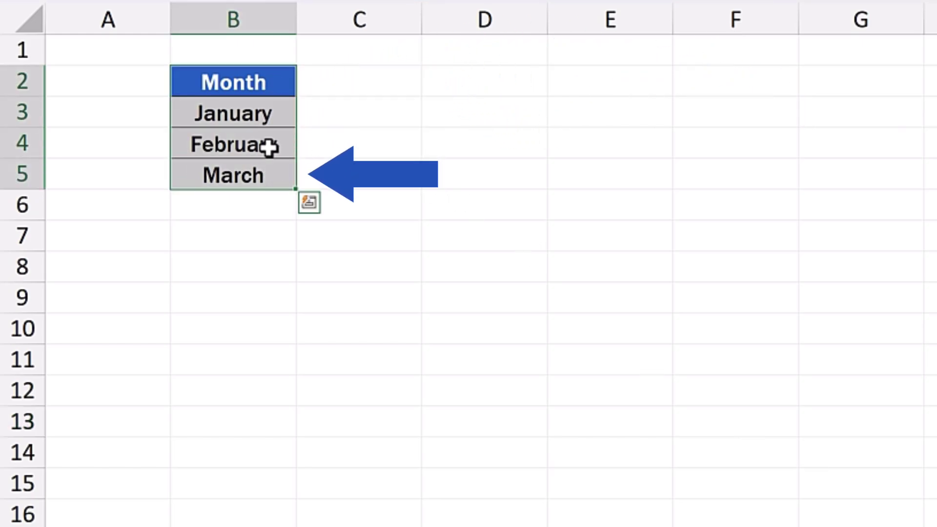
right_click(270, 146)
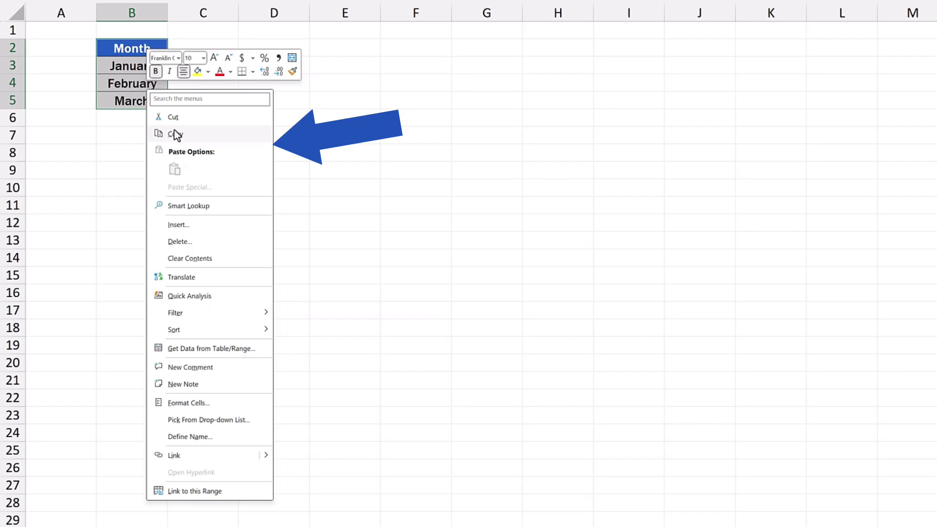
left_click(173, 130)
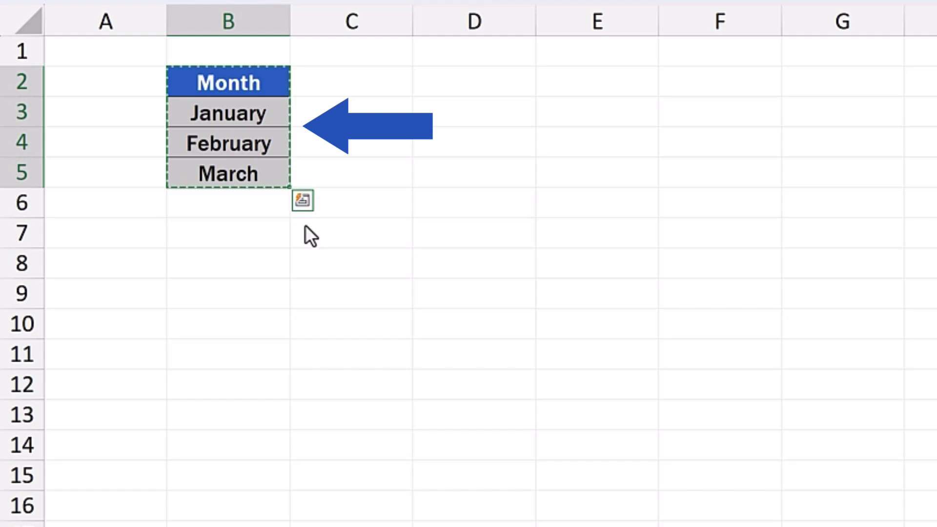
left_click(452, 88)
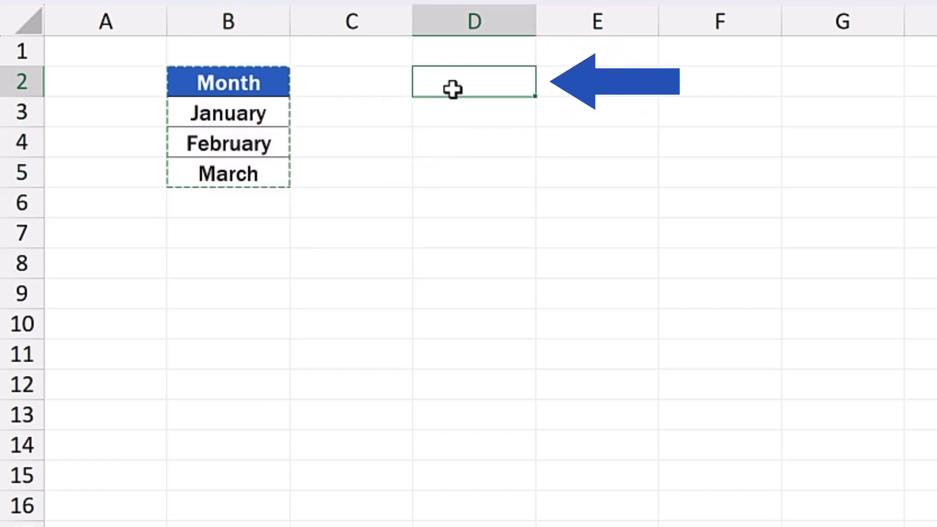
- Paste Special the Month list at D2 with Transpose, laying Month–March across row 2
right_click(452, 89)
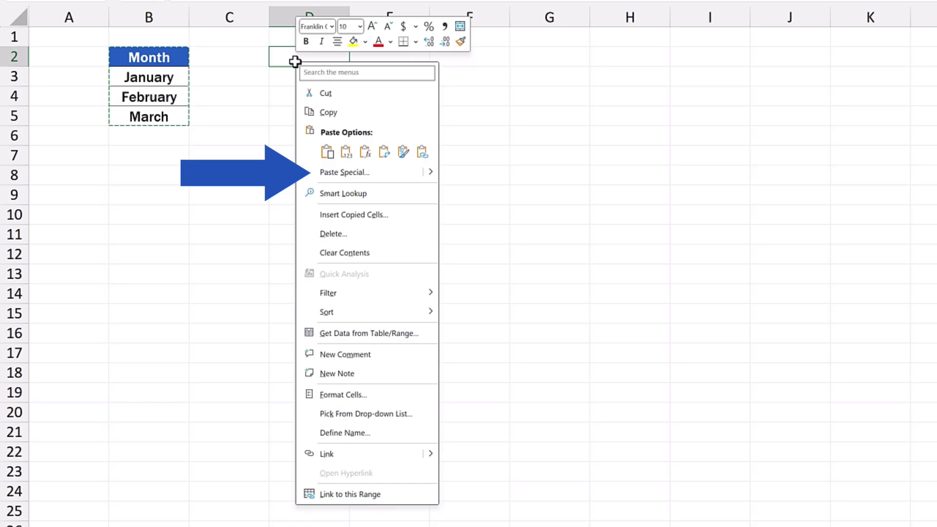
mouse_move(345, 172)
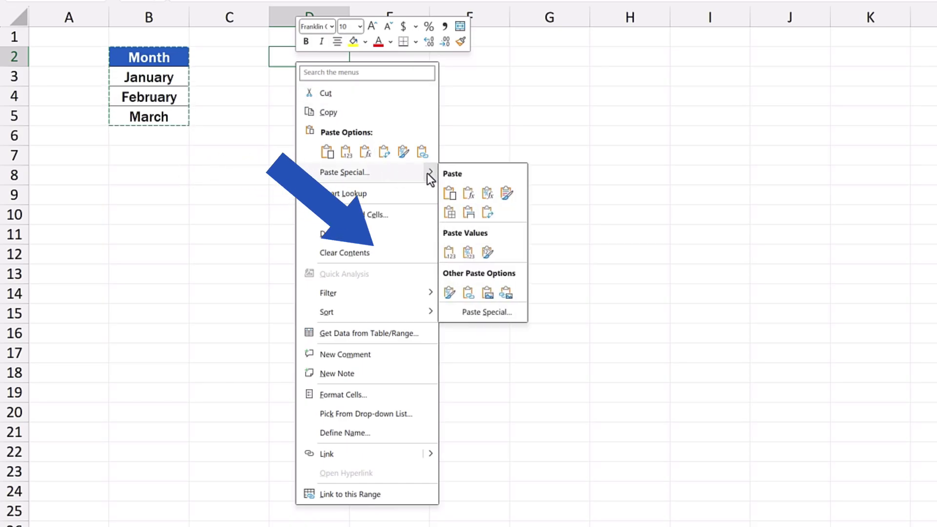
left_click(501, 314)
left_click_drag(433, 163, 426, 85)
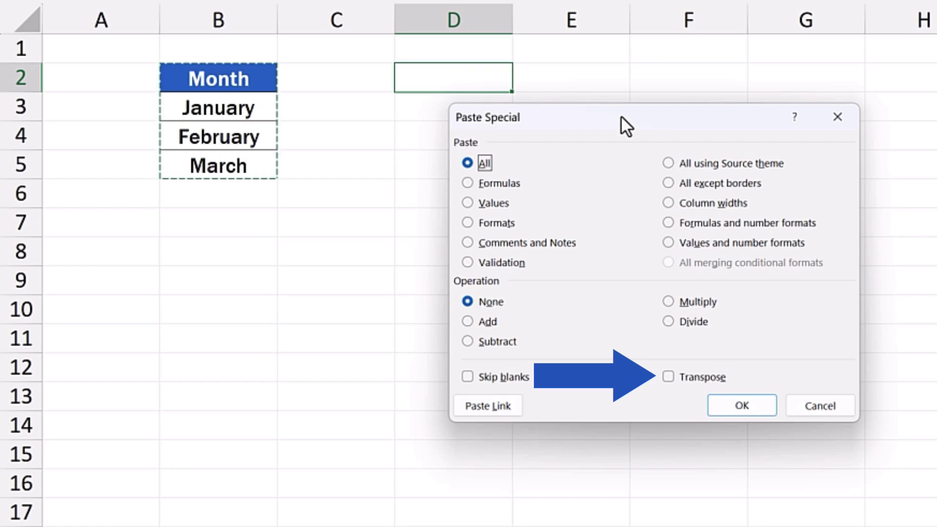
left_click(666, 379)
left_click(724, 415)
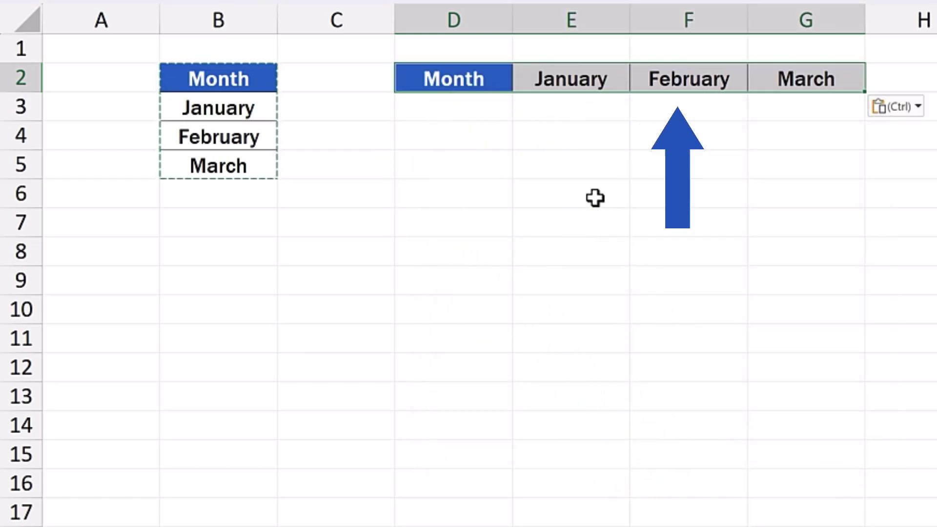
- Copy the horizontal Month, January, February, March row in D2:G2
left_click(595, 197)
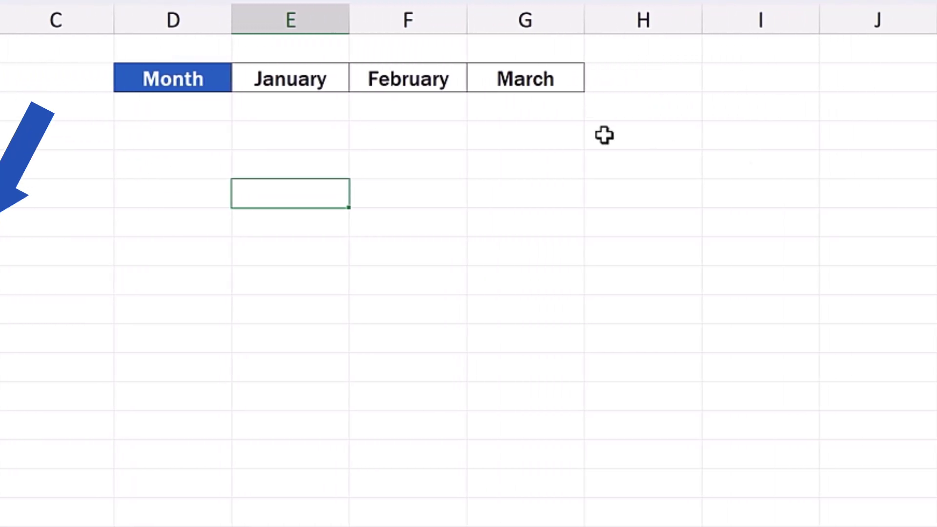
left_click_drag(195, 78, 498, 83)
right_click(499, 83)
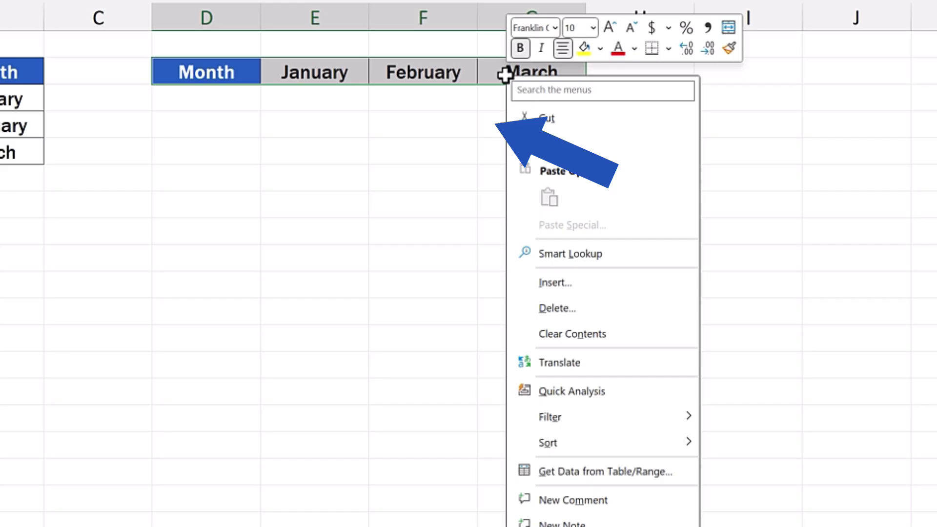
left_click(564, 104)
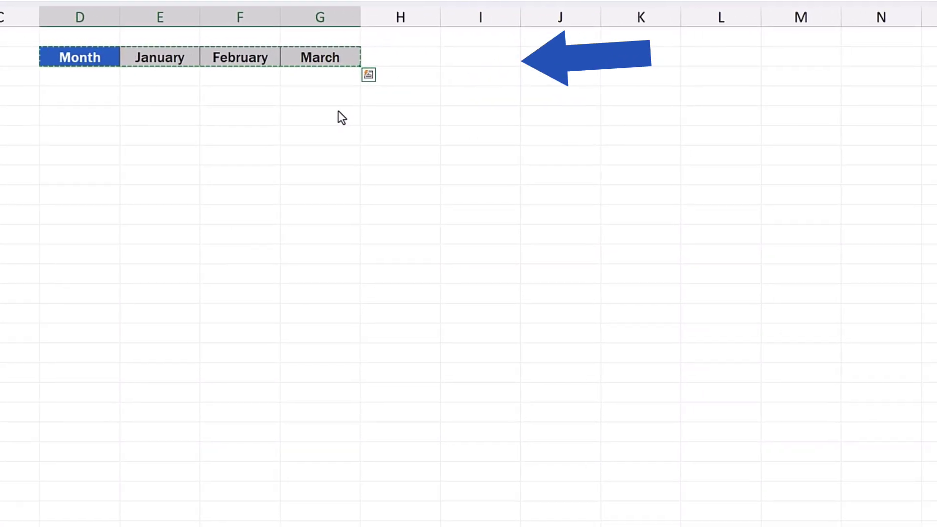
- Paste Special the month row into column I with Transpose, making a vertical list
left_click(467, 62)
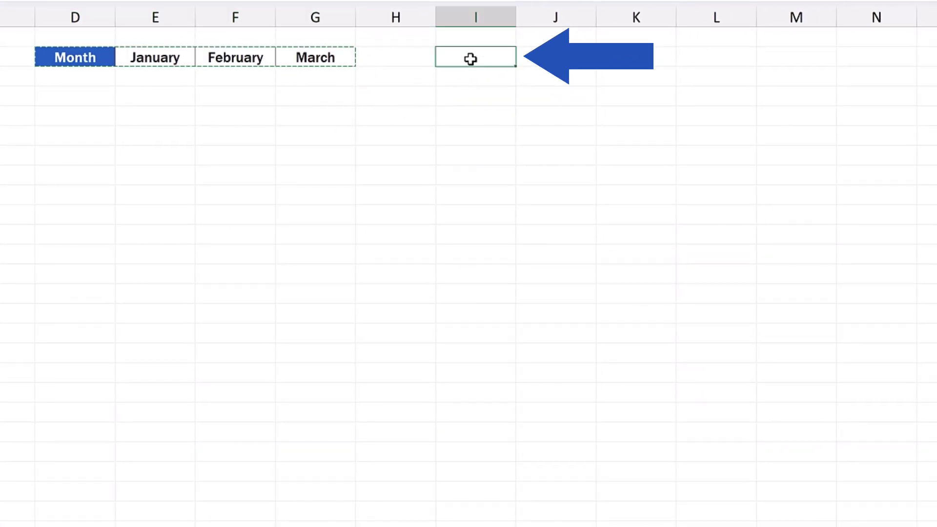
right_click(470, 59)
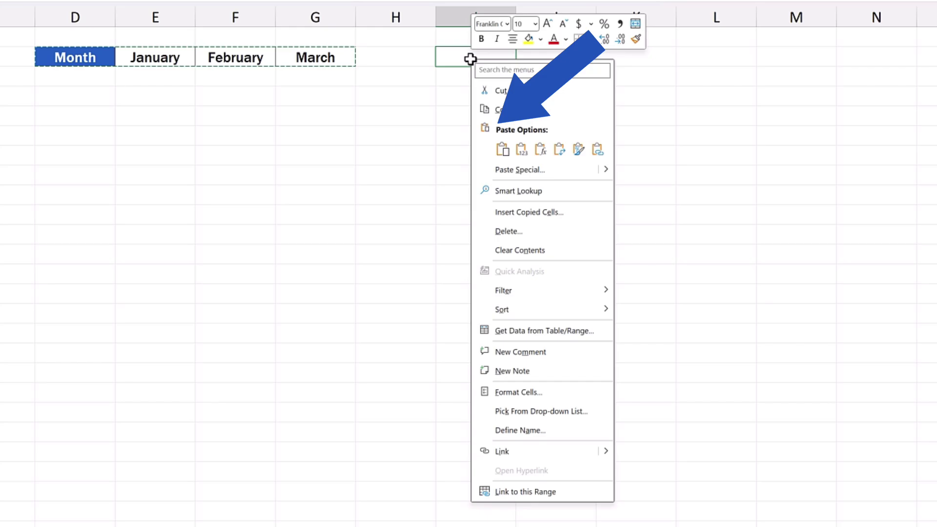
mouse_move(542, 170)
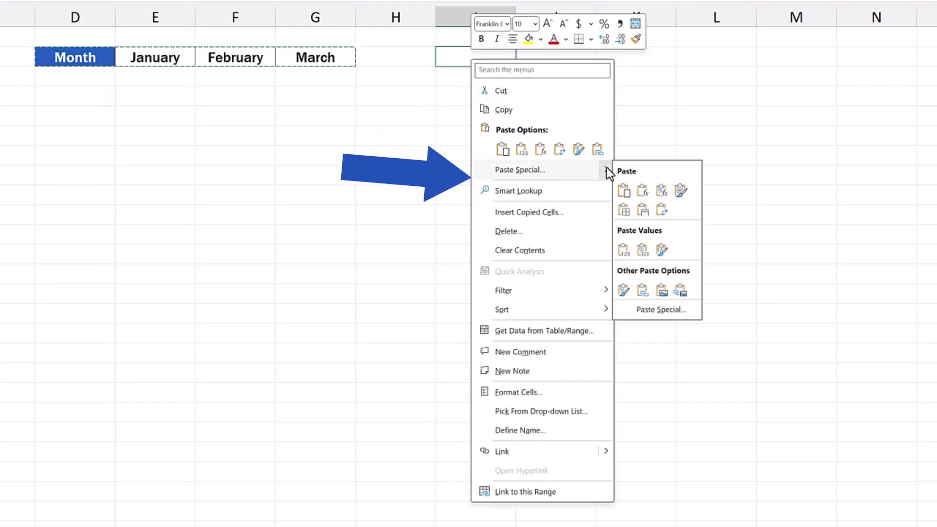
left_click(662, 310)
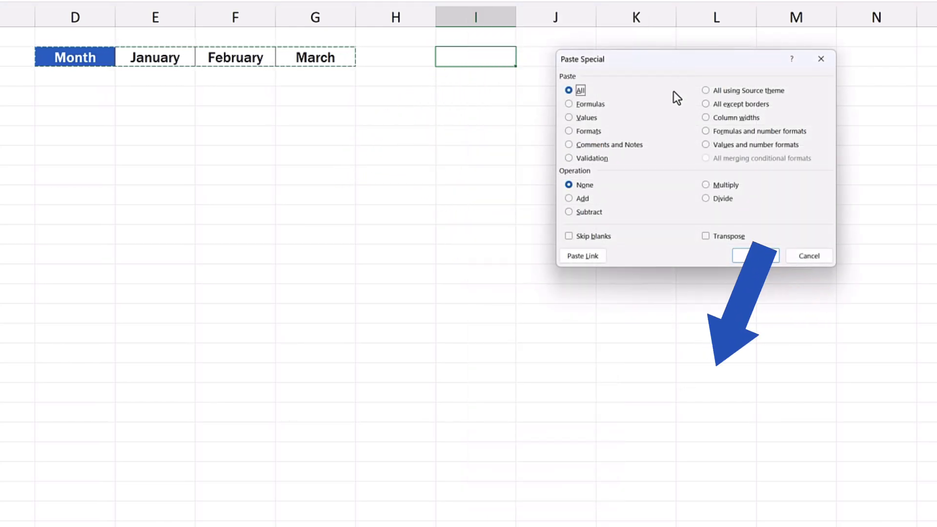
left_click(707, 236)
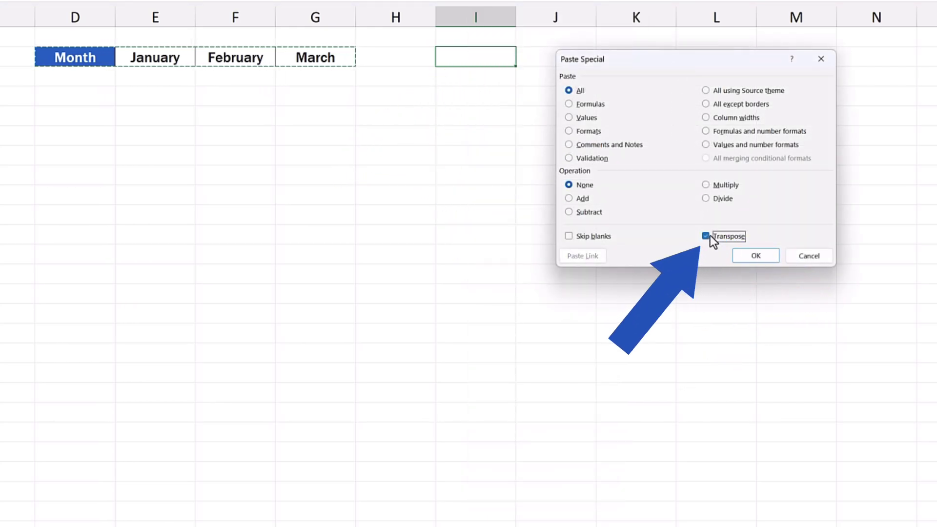
left_click(745, 258)
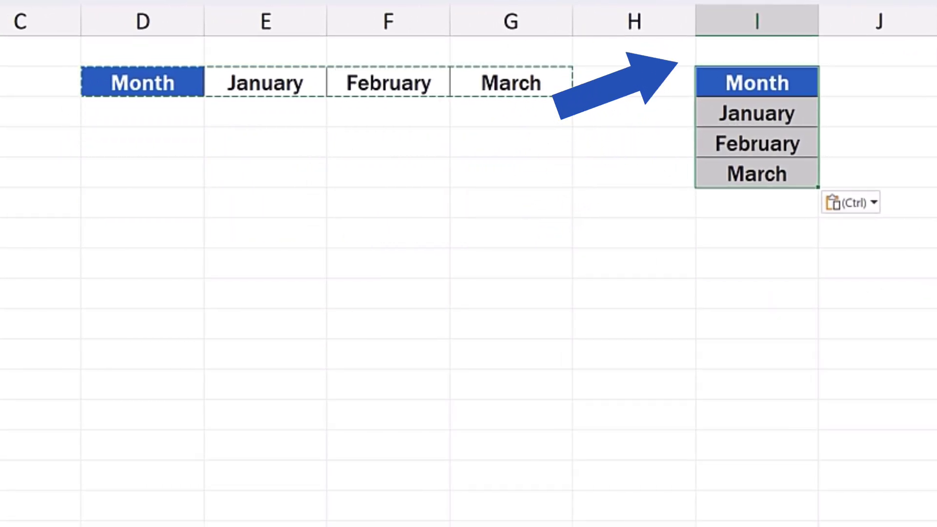
- On Sheet 2, copy the Month/Sales table in B2:C5 with Ctrl+C
left_click(925, 276)
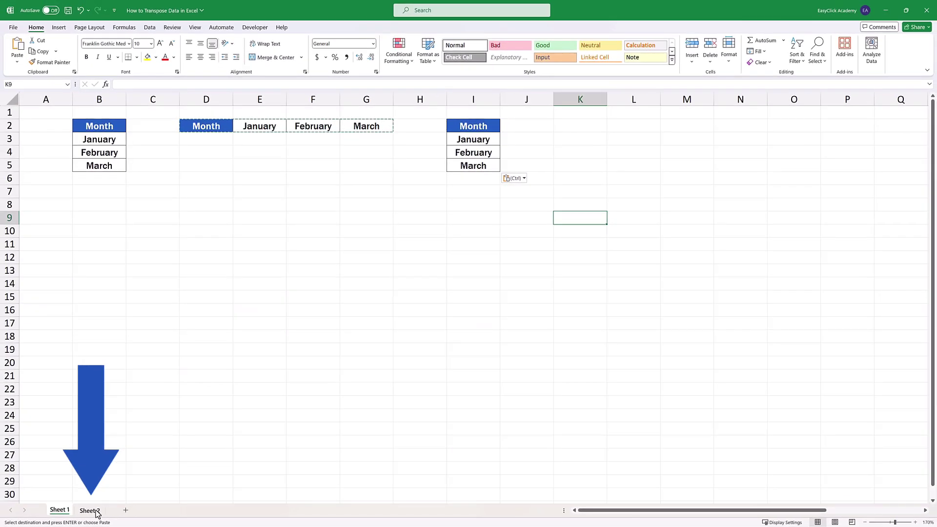
left_click(92, 510)
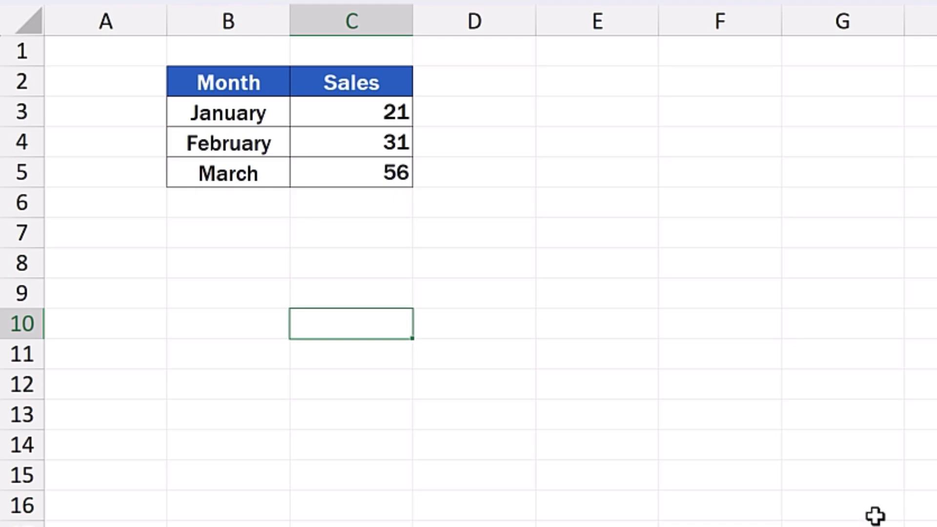
left_click(251, 92)
left_click(343, 163, "shift")
key("ctrl+c")
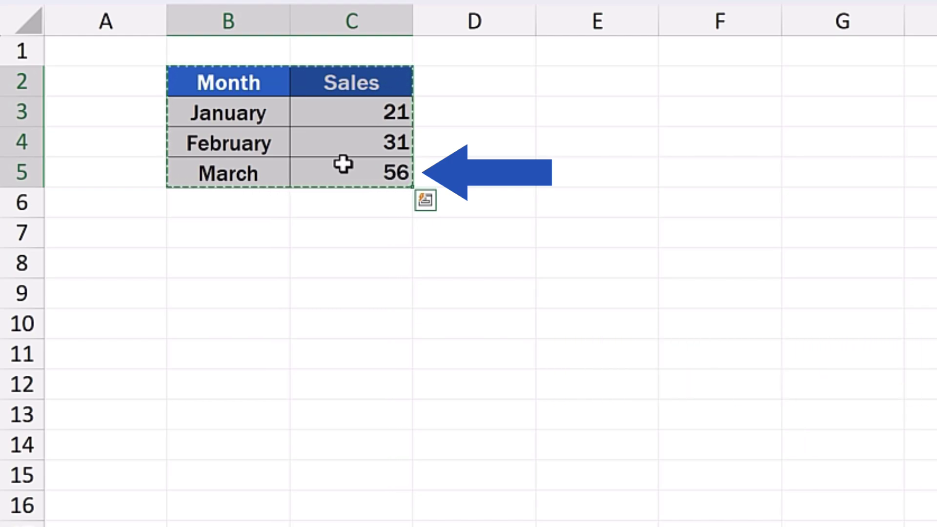
- Paste Special the table at E2 with Transpose, filling E2:H3 with months above sales
left_click(563, 78)
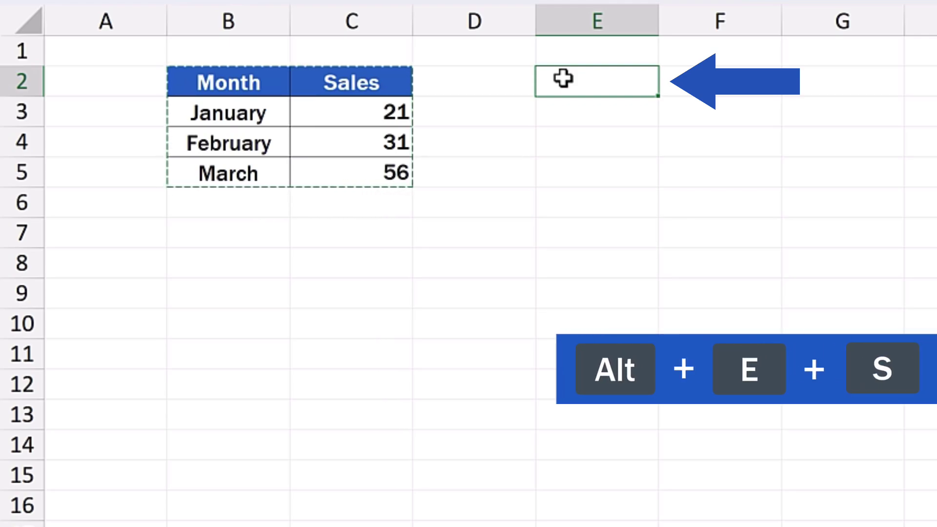
key("alt+e")
key("s")
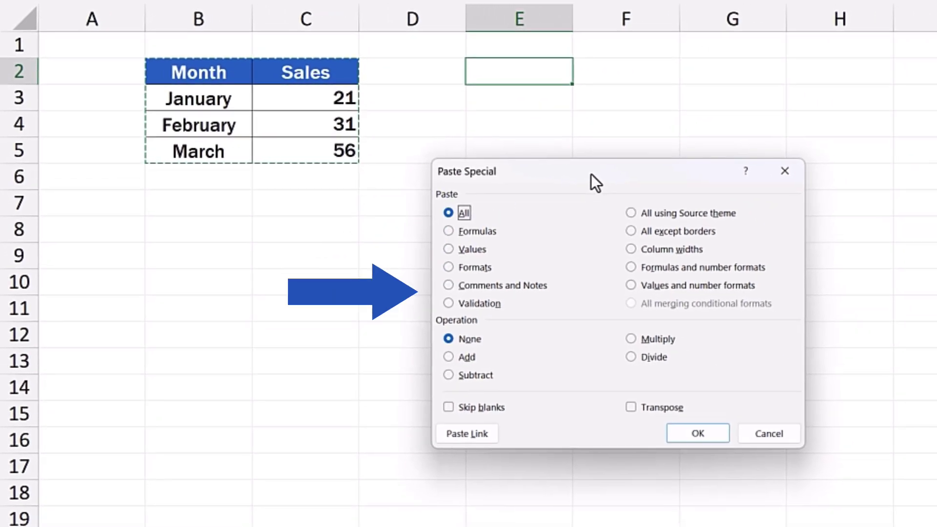
left_click(628, 406)
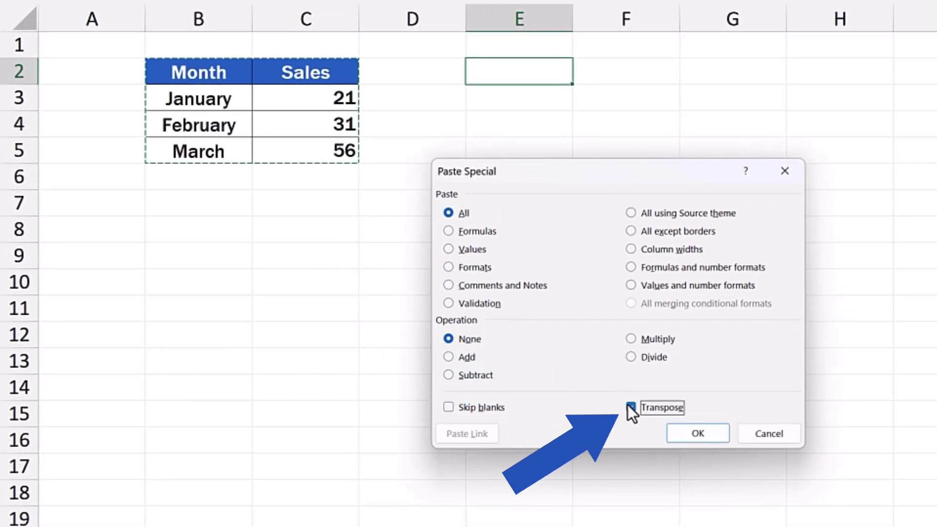
left_click(697, 437)
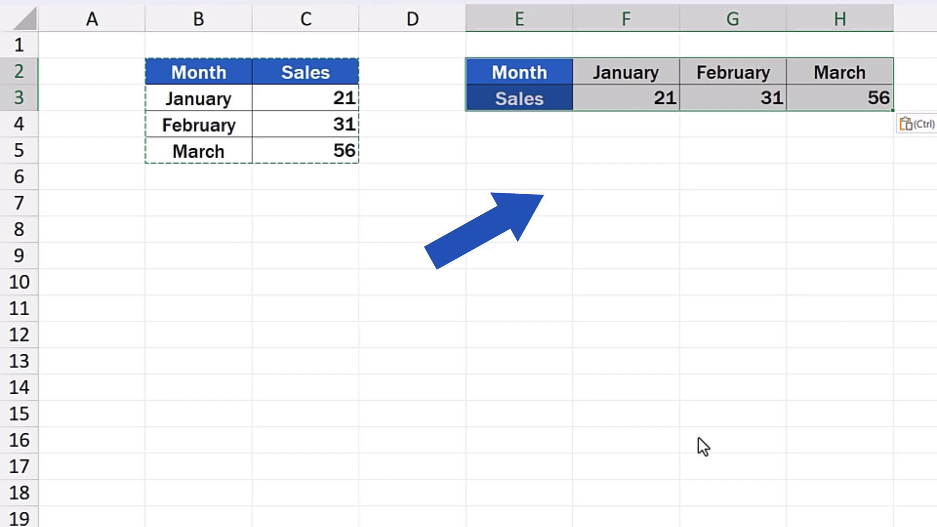
left_click(627, 258)
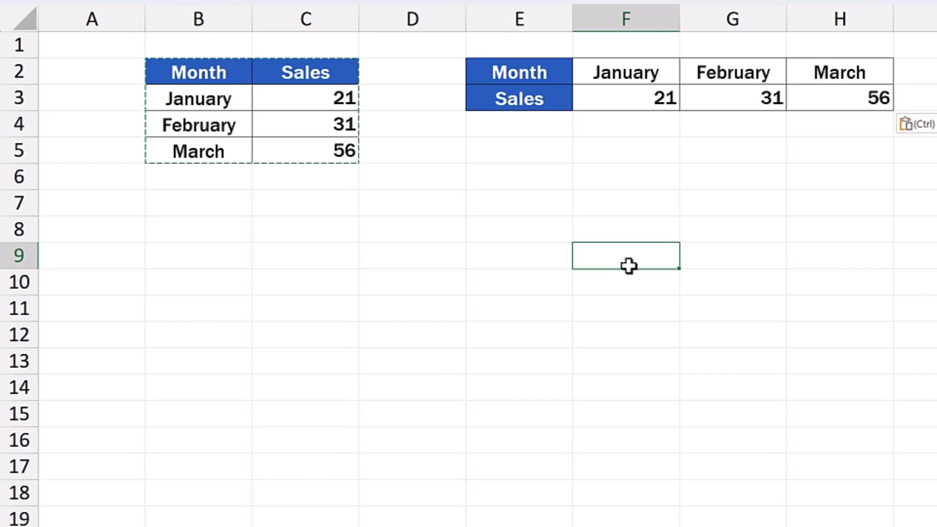
- Replace January's sales value 21 in C3 with 9999
key("Escape")
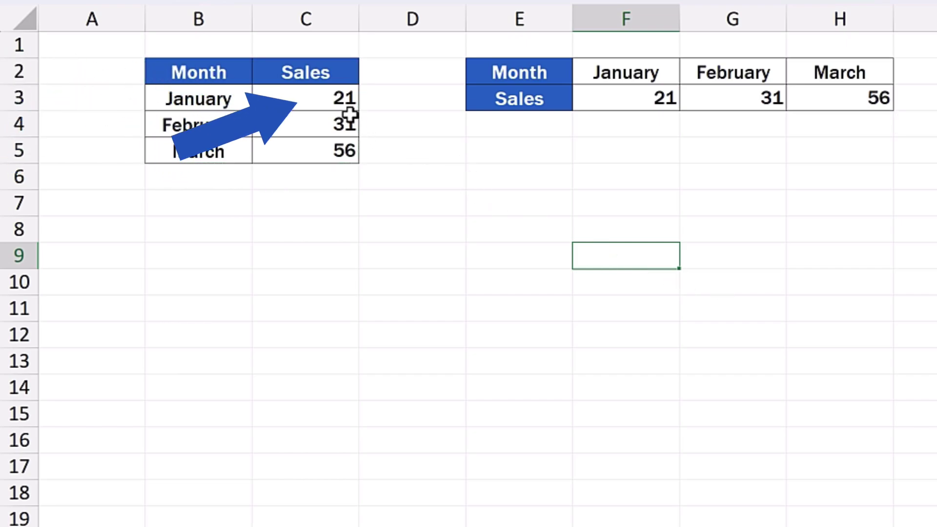
double_click(324, 100)
left_click_drag(324, 100, 377, 99)
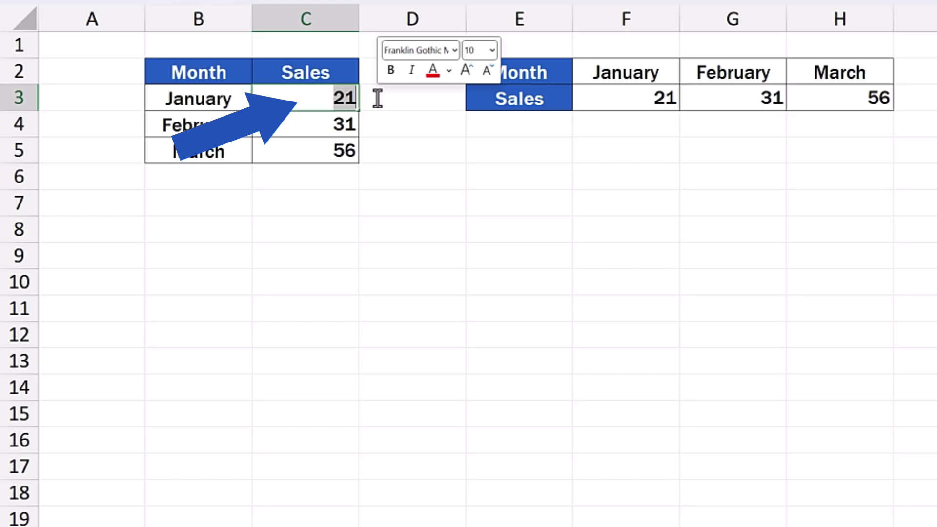
type("9999")
key("Return")
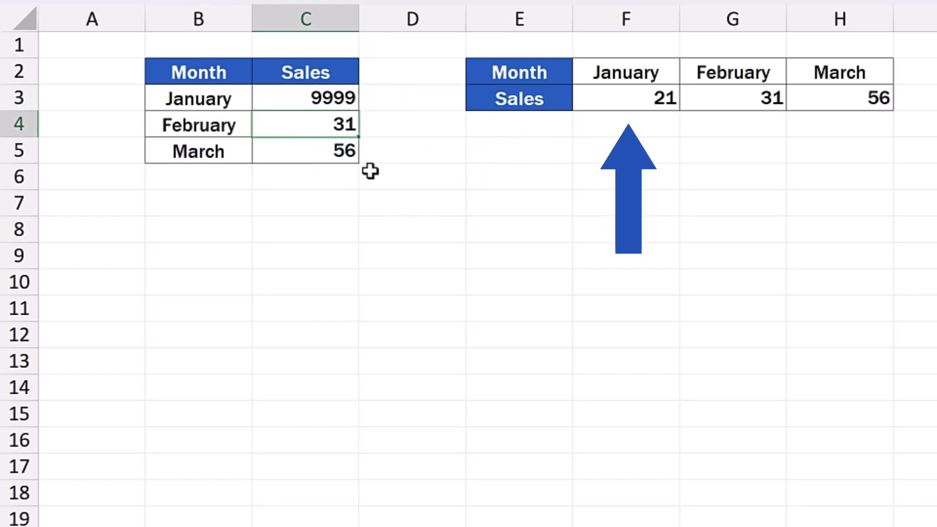